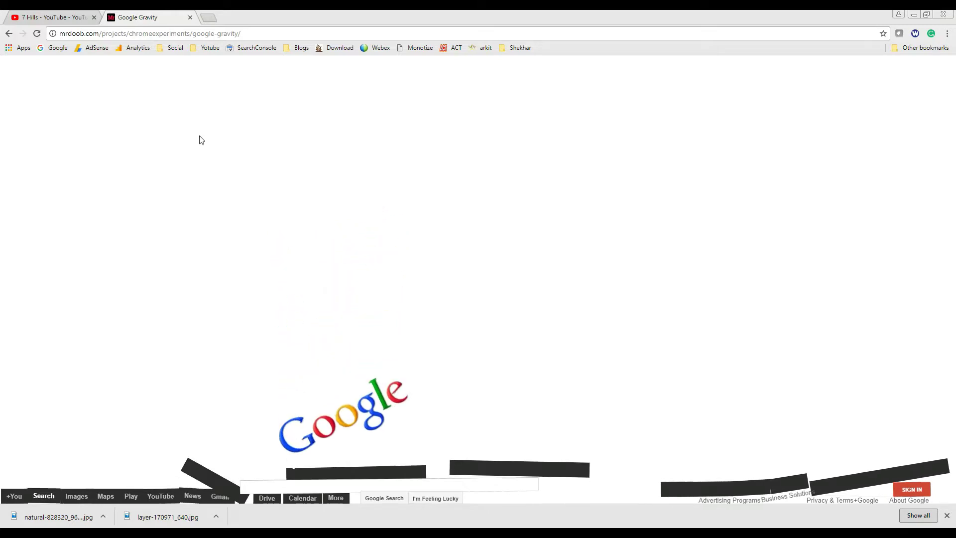
# Go from the Google homepage into the Gmail inbox and bring up the quick settings menu
pyautogui.click(61, 48)
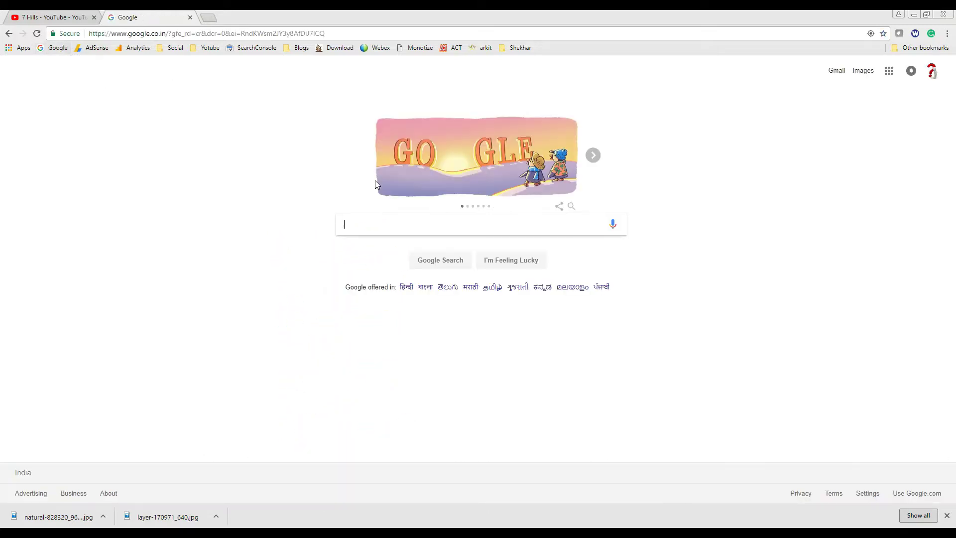
pyautogui.click(837, 73)
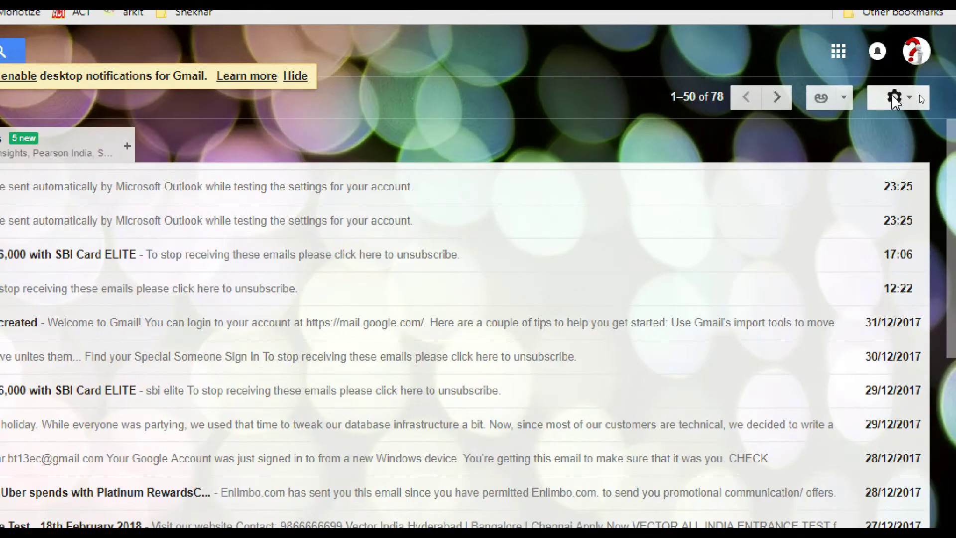
pyautogui.click(920, 97)
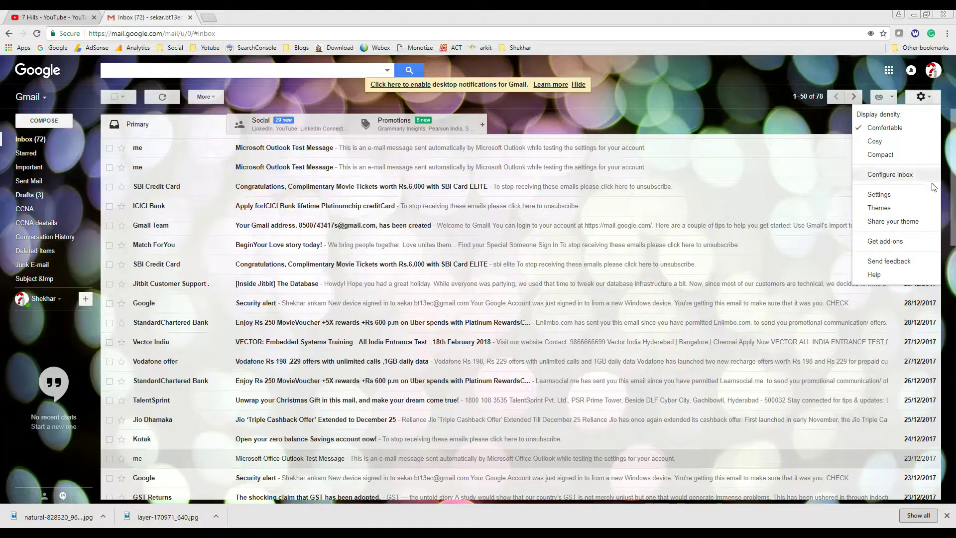
# Open Gmail's full Settings, landing on the General tab
pyautogui.click(900, 199)
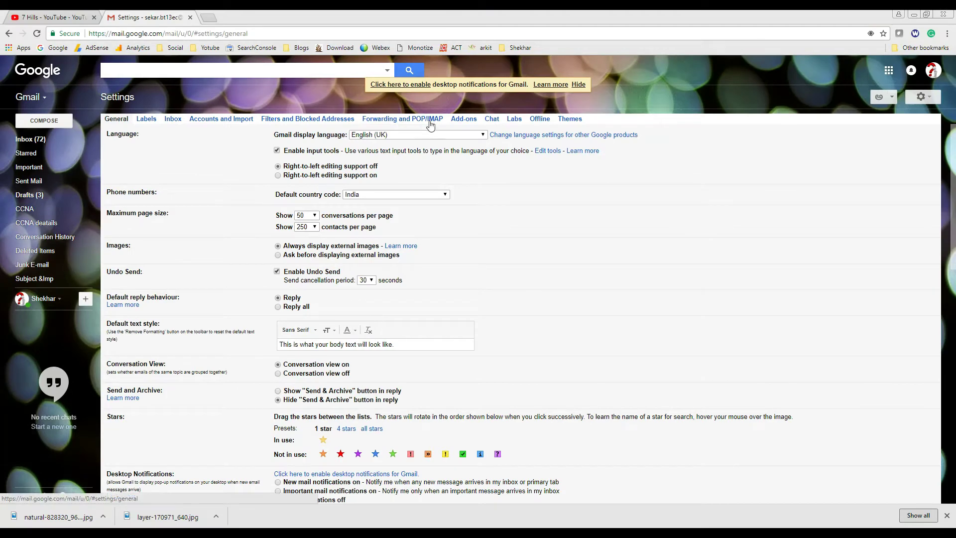
# Show the Forwarding and POP/IMAP settings to confirm IMAP access is enabled
pyautogui.click(435, 112)
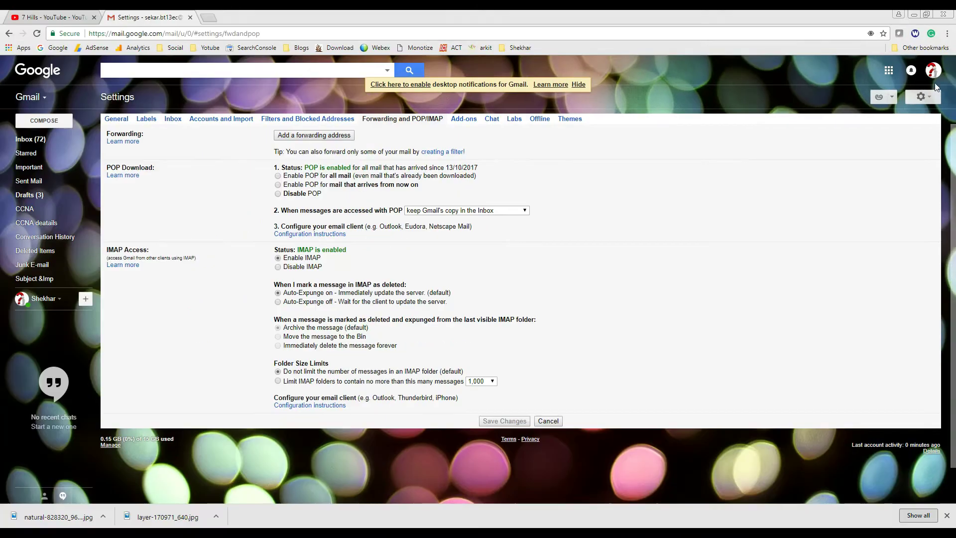
# Open the Google My Account page from the account avatar menu
pyautogui.click(917, 55)
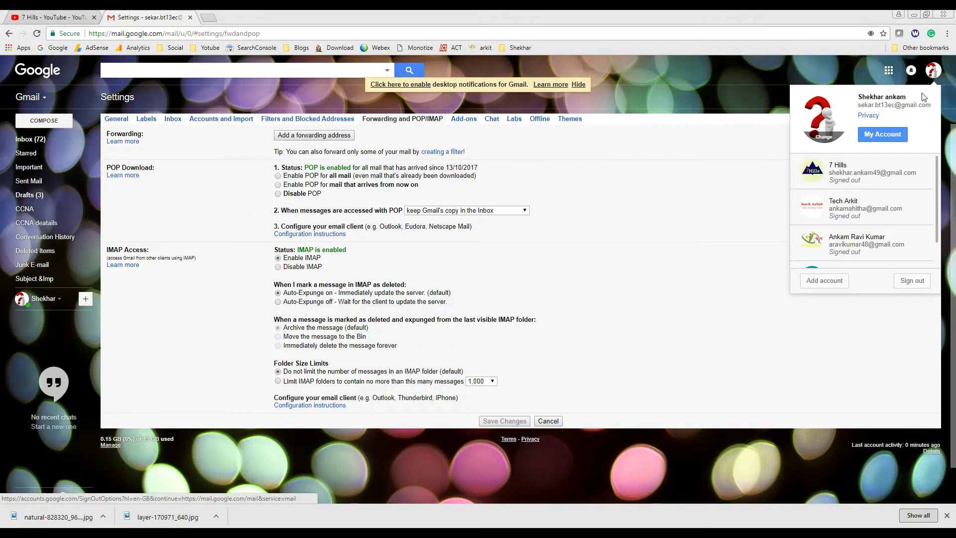
pyautogui.click(882, 139)
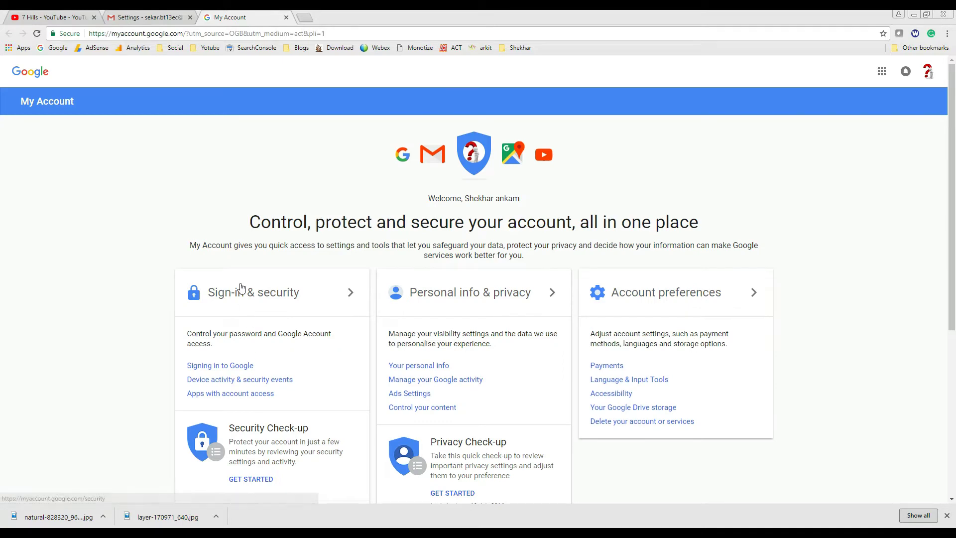
pyautogui.scroll(-3, 252, 374)
pyautogui.scroll(2, 250, 369)
pyautogui.scroll(2, 224, 374)
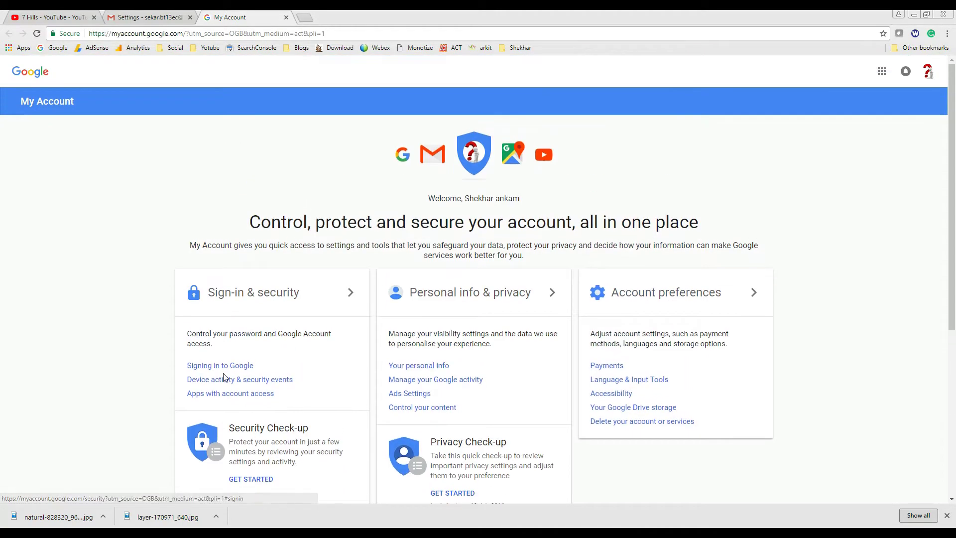
pyautogui.scroll(-2, 222, 375)
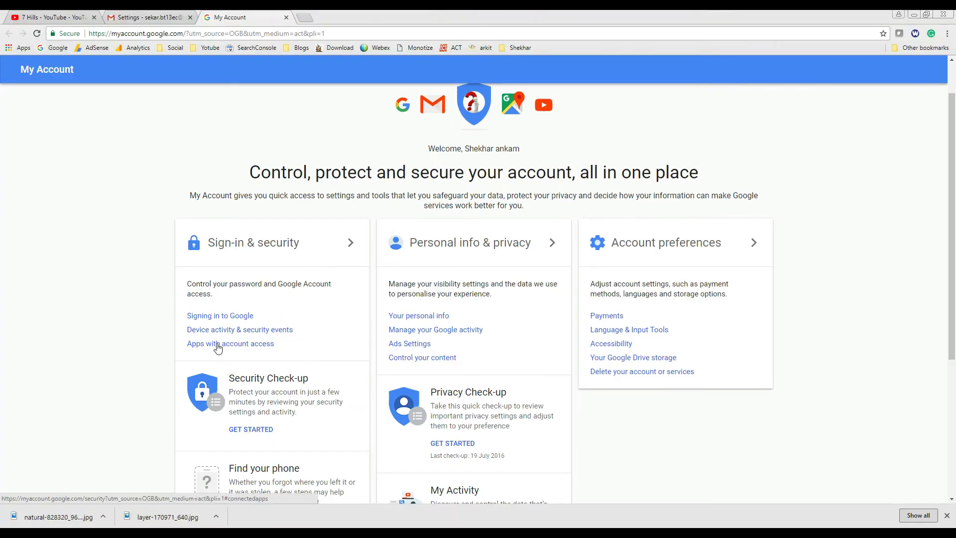
# Show Apps with account access, confirming Allow less secure apps is ON
pyautogui.click(217, 347)
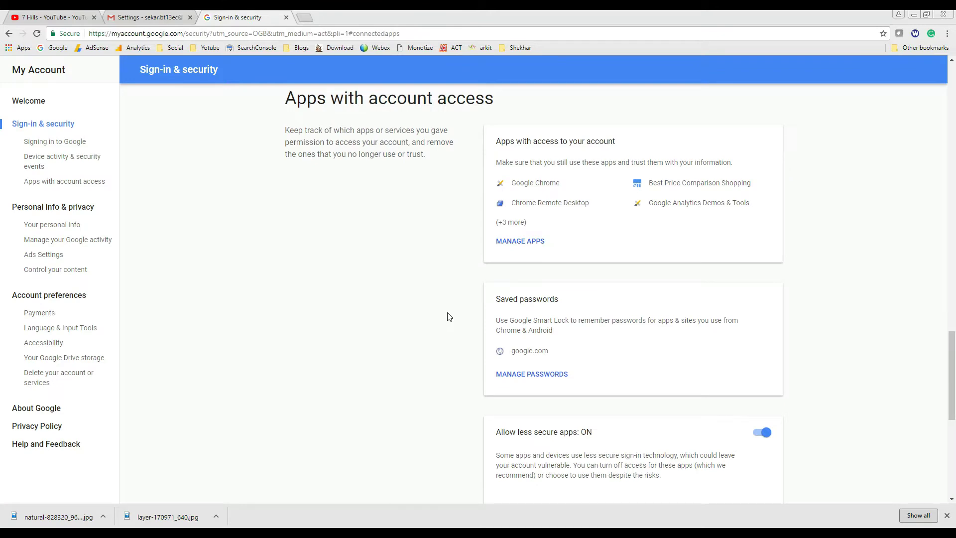
pyautogui.scroll(-6, 450, 316)
pyautogui.scroll(3, 533, 311)
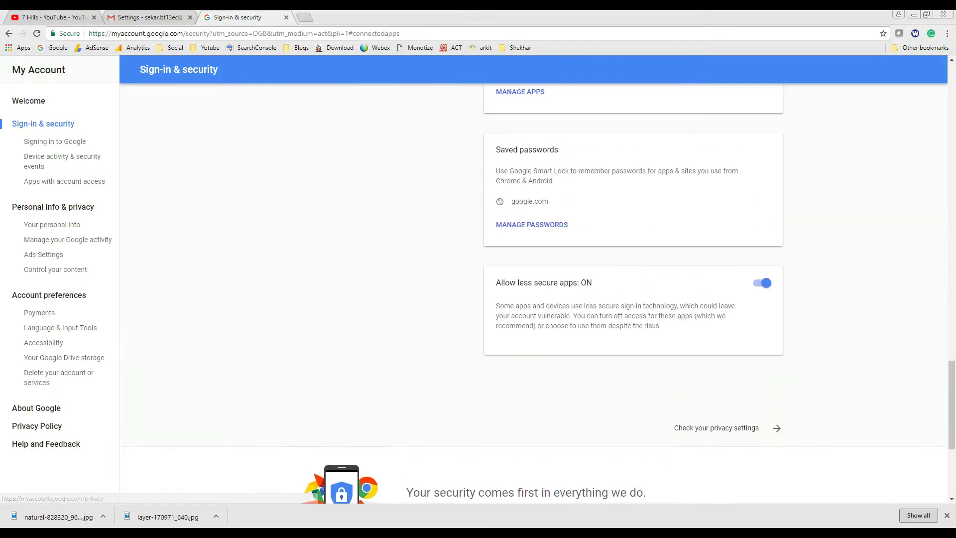
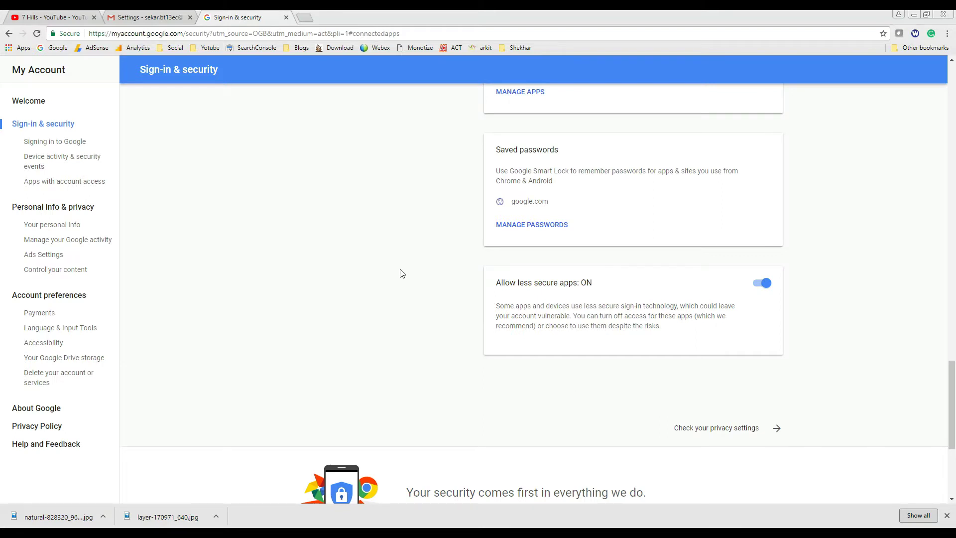
# Turn 'Allow less secure apps' ON for the Gmail account on Google's Sign-in & security page
pyautogui.scroll(1, 401, 272)
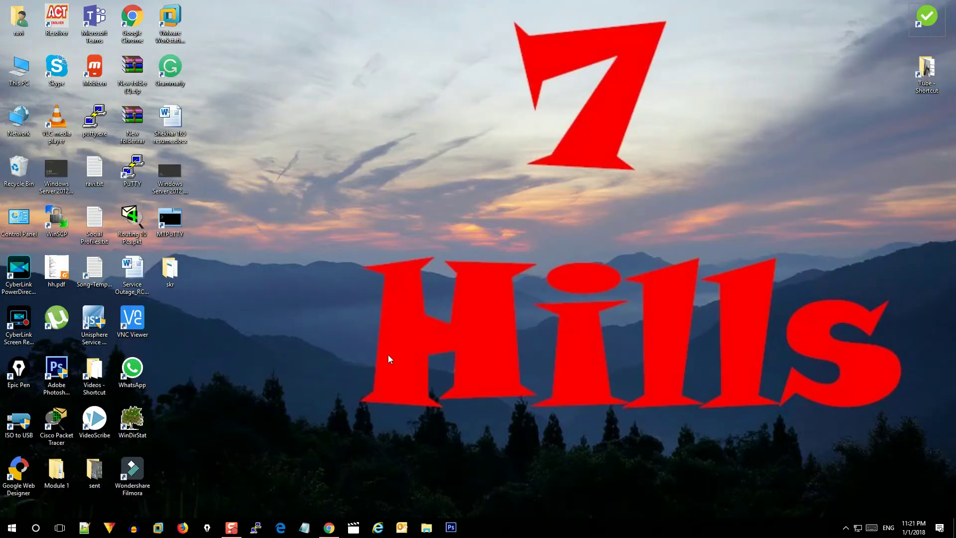
# Launch Control Panel by searching 'control' from the Start menu
pyautogui.press('super')
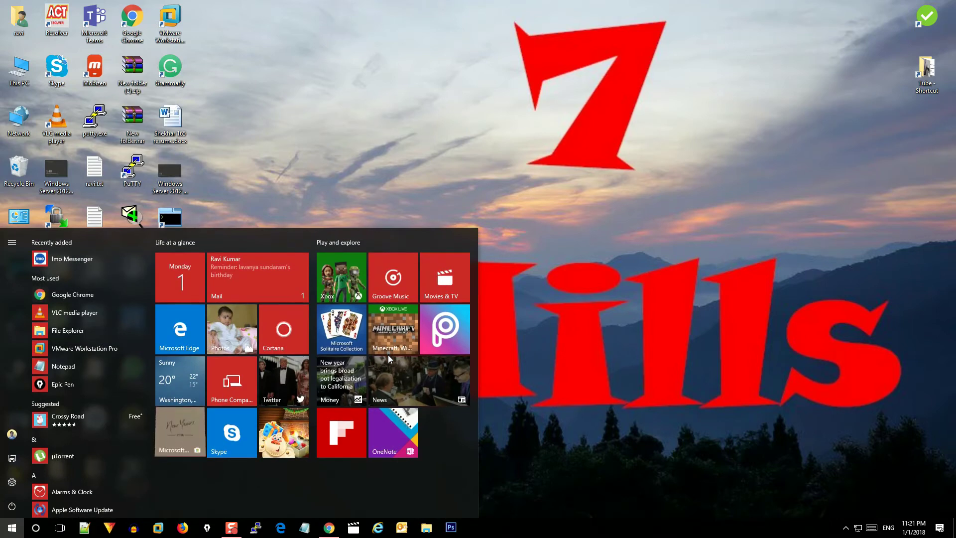
pyautogui.write('co')
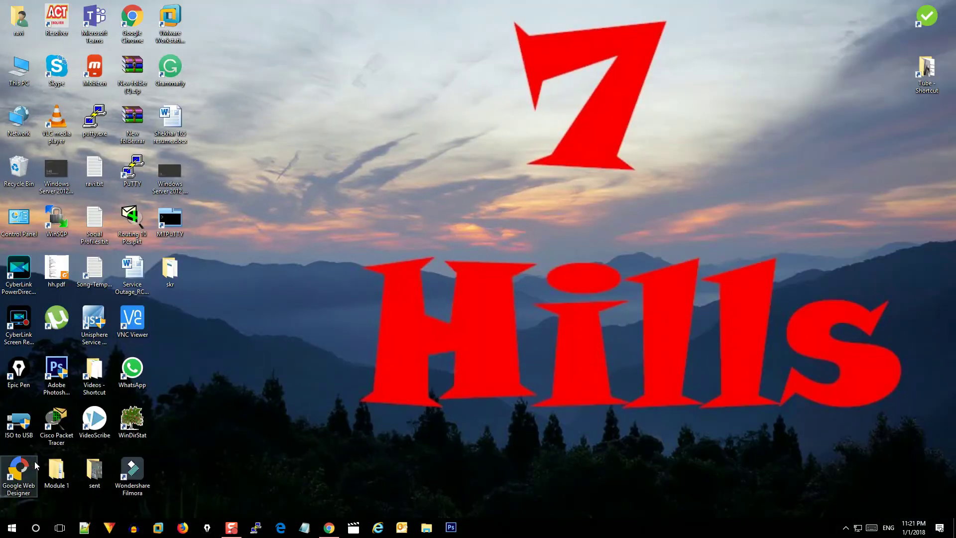
pyautogui.press('super')
pyautogui.write('control')
pyautogui.press('Return')
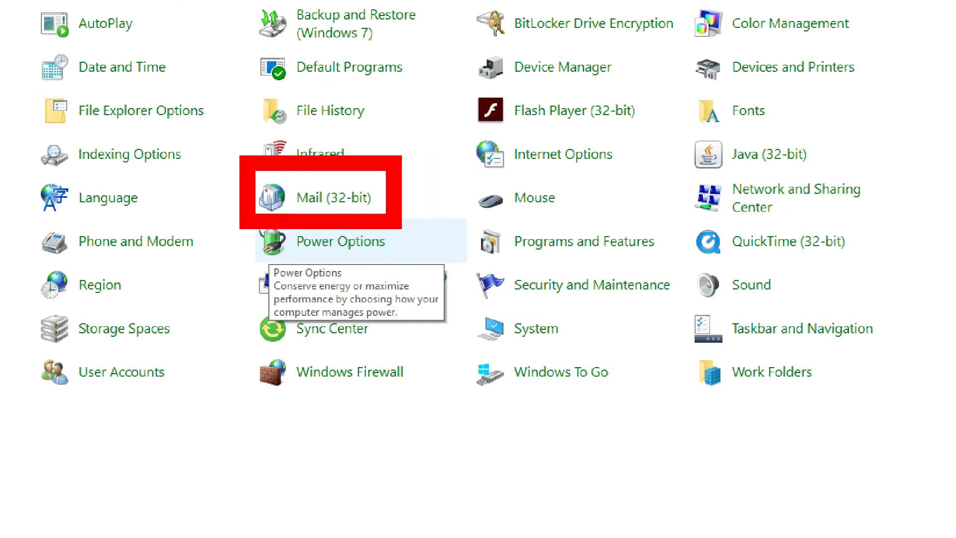
# Open Mail (32-bit) setup and show the Outlook profiles on this computer
pyautogui.click(310, 201)
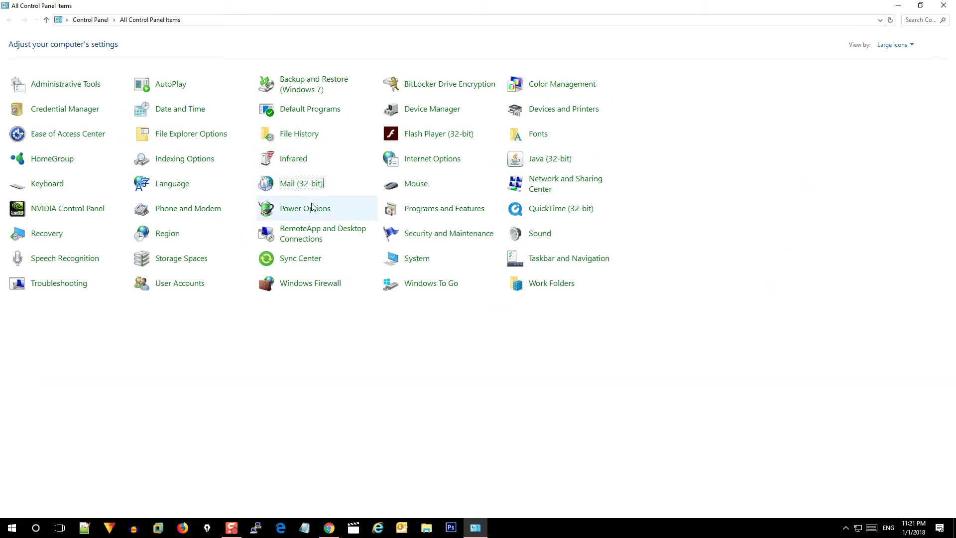
pyautogui.click(307, 186)
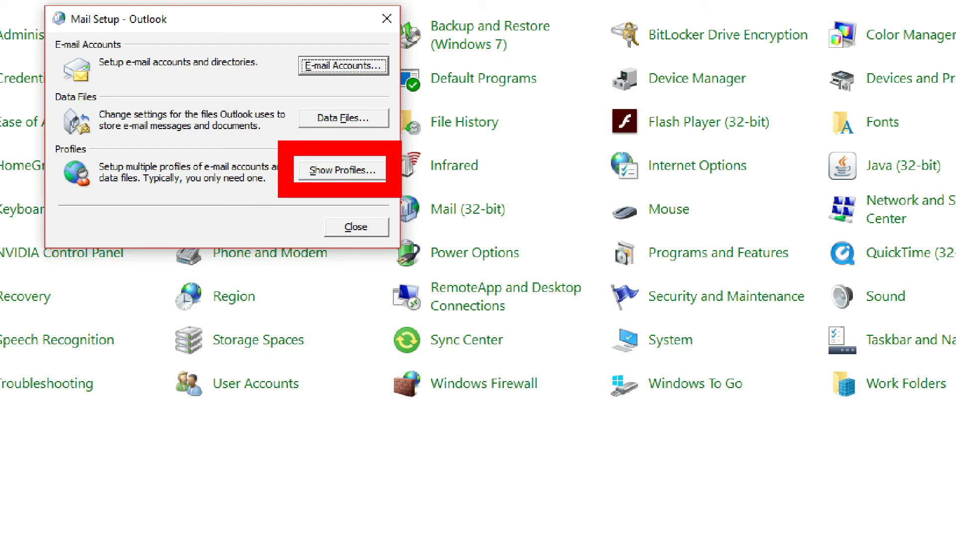
pyautogui.click(341, 170)
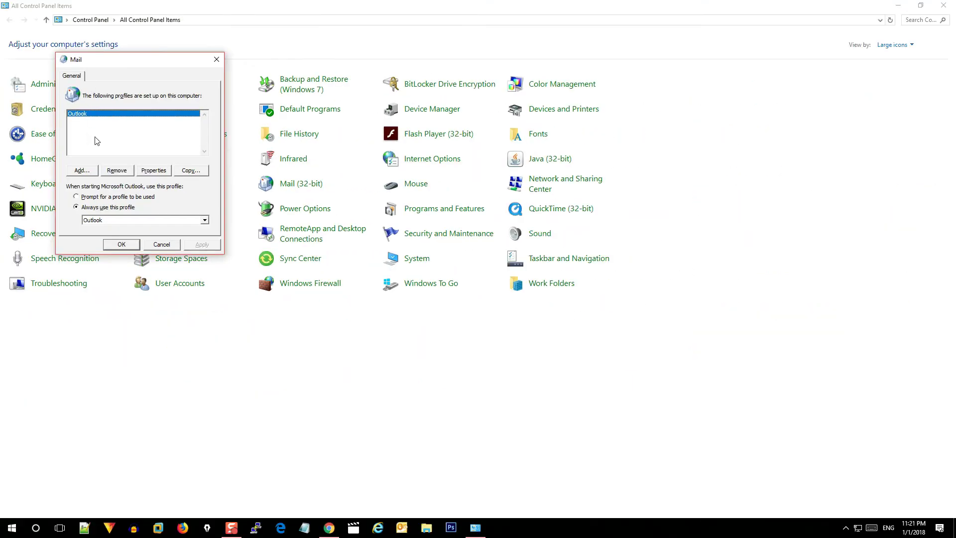
# Set Outlook to prompt for a profile to be used at startup
pyautogui.click(83, 171)
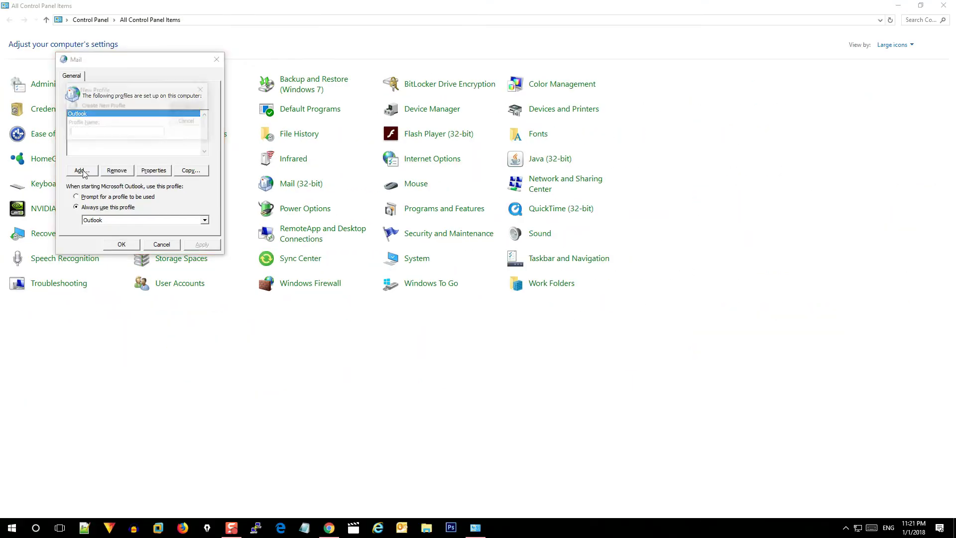
pyautogui.click(204, 90)
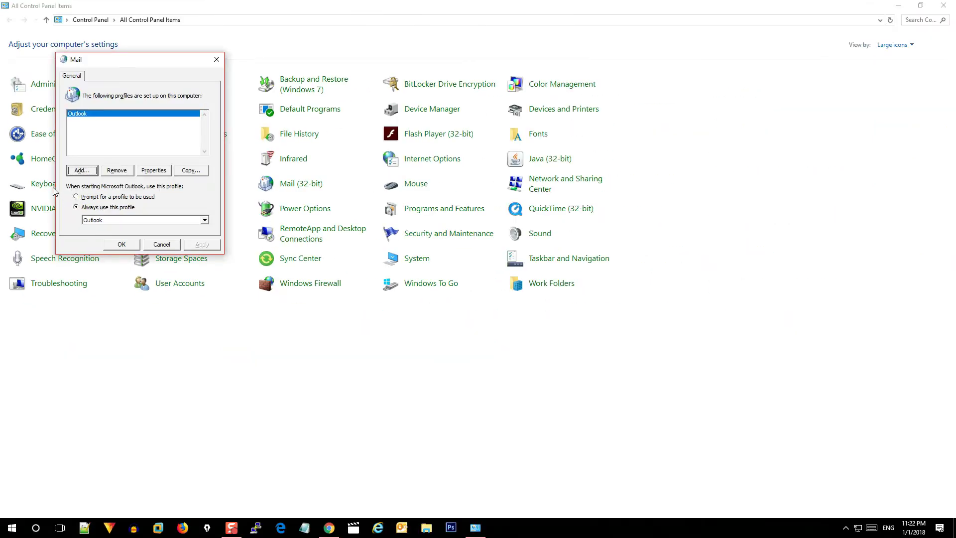
pyautogui.click(75, 196)
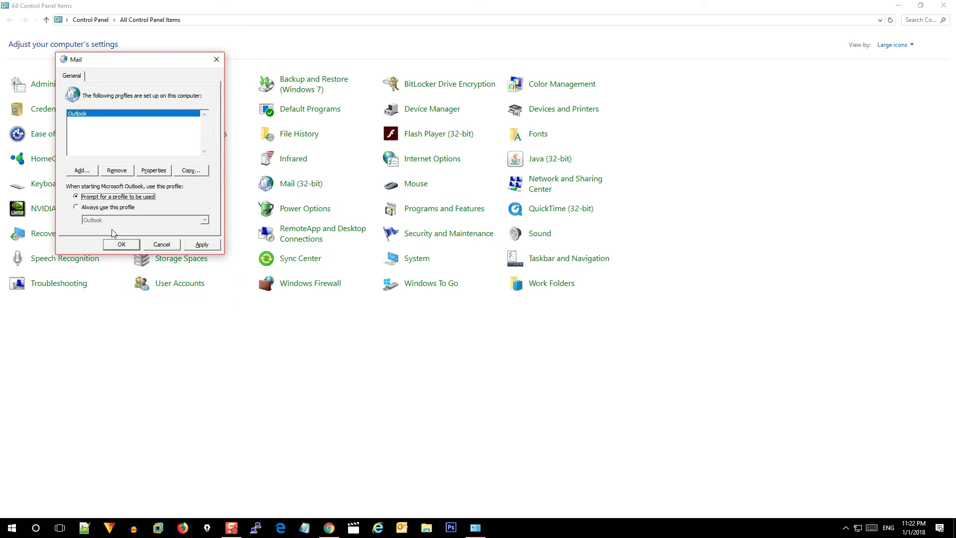
# Create a new mail profile named '7 Hills'
pyautogui.click(82, 172)
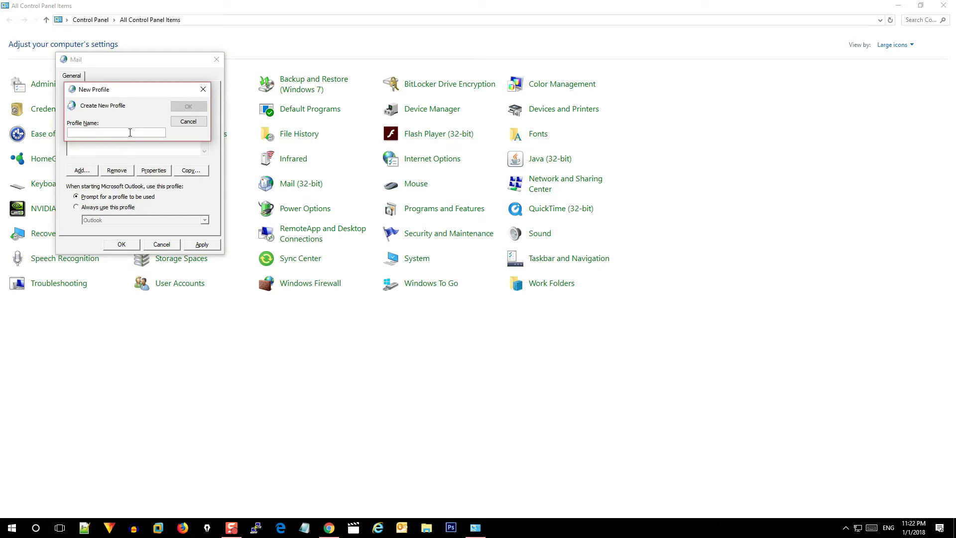
pyautogui.write('8')
pyautogui.press('BackSpace')
pyautogui.write('7 Hills')
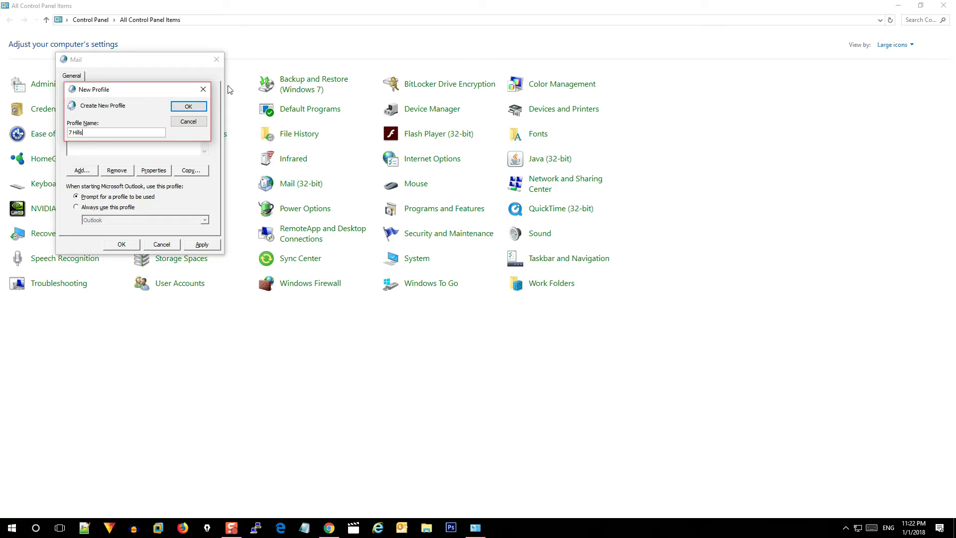
pyautogui.click(182, 107)
pyautogui.moveTo(174, 81); pyautogui.dragTo(501, 117)
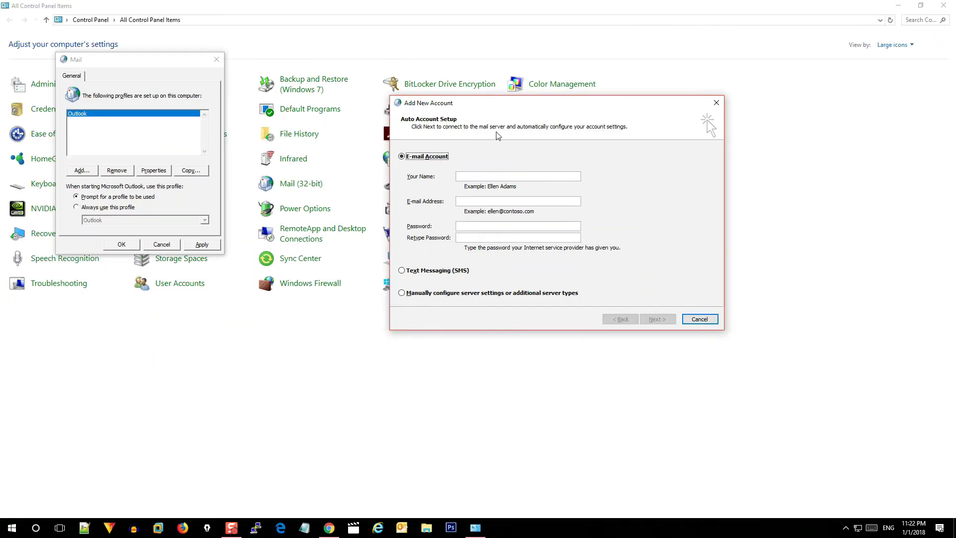
# Choose manual server configuration with Internet E-mail as the service
pyautogui.click(401, 293)
pyautogui.click(655, 321)
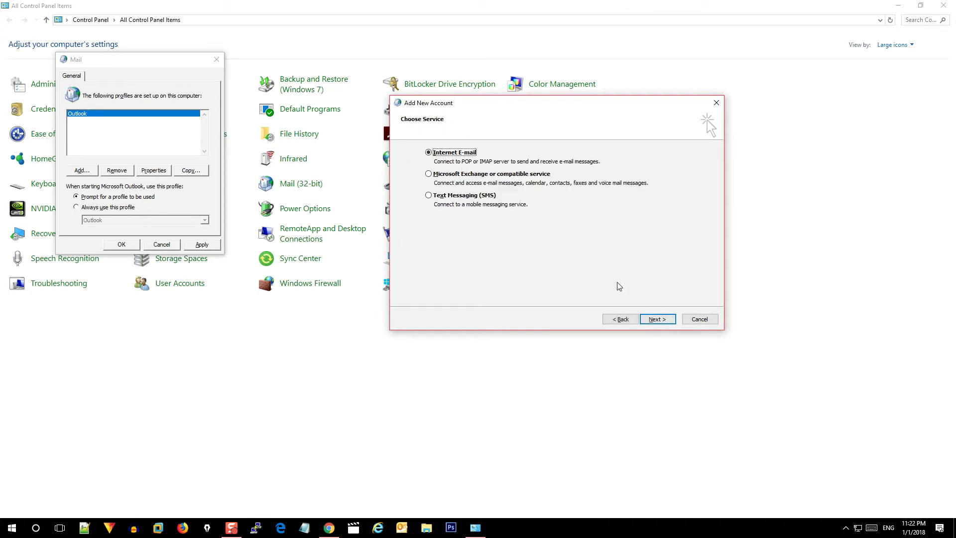
pyautogui.click(658, 320)
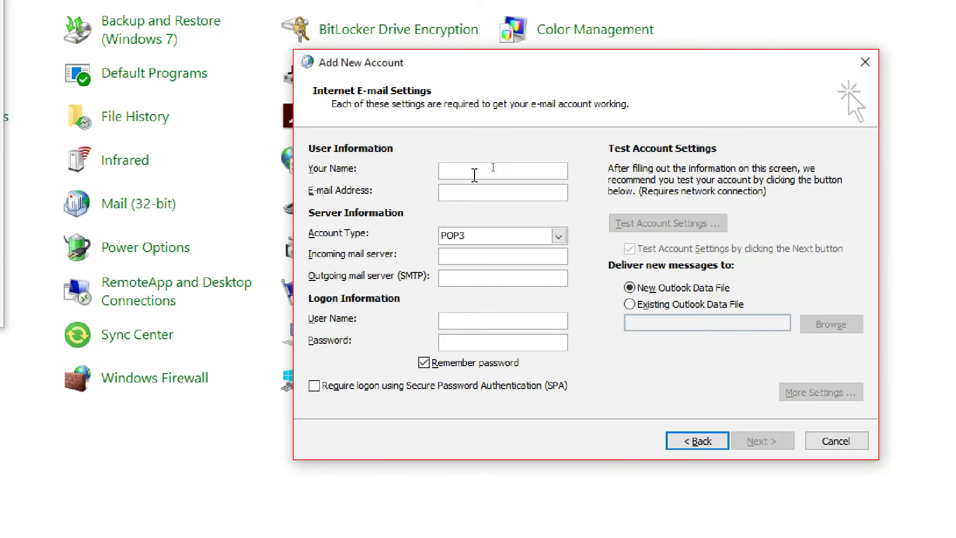
# Enter the user's display name and Gmail address
pyautogui.click(474, 175)
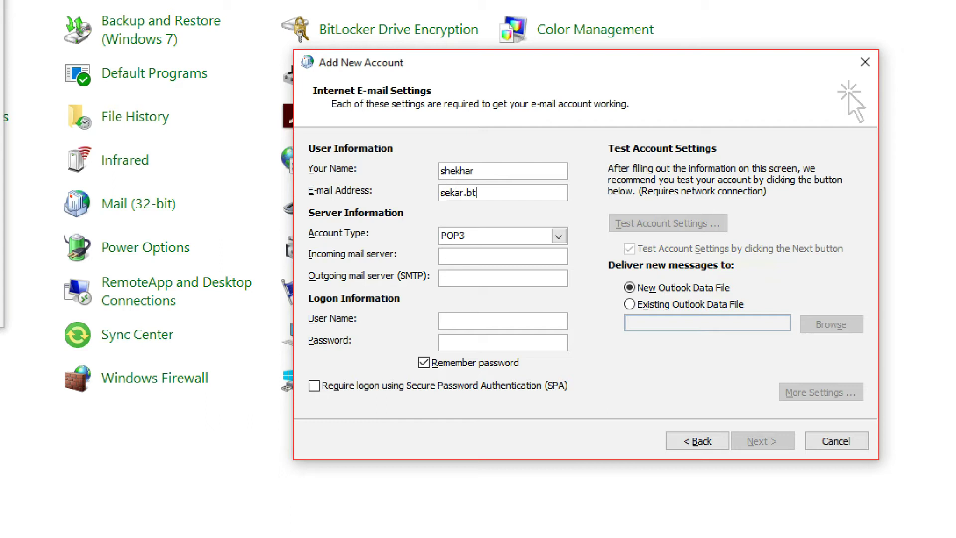
pyautogui.press('Tab')
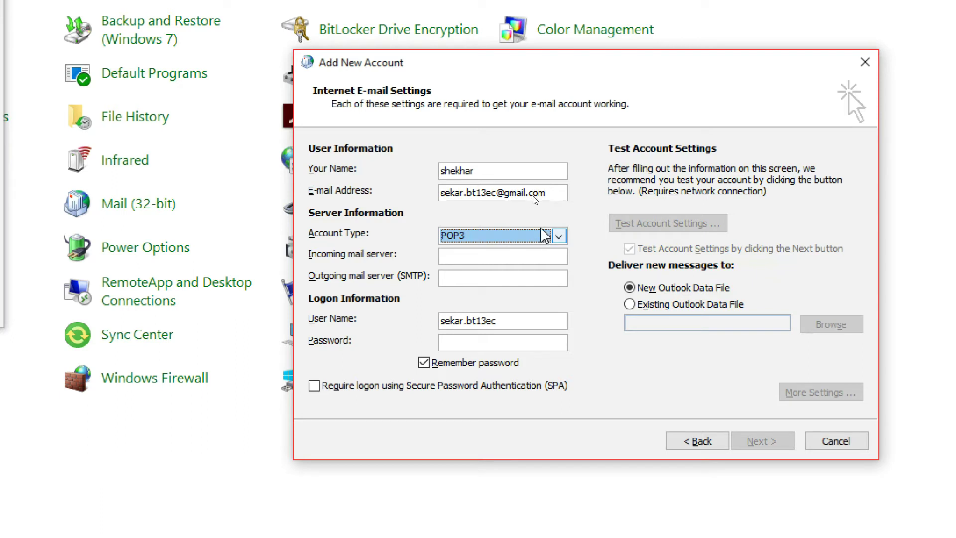
# Set account type IMAP with imap.gmail.com and smtp.gmail.com servers, and enter the password
pyautogui.click(558, 236)
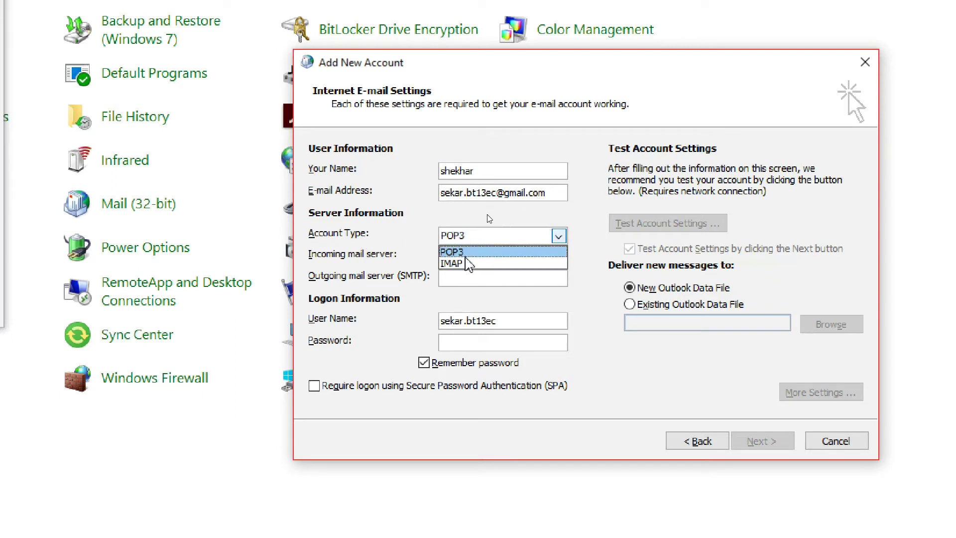
pyautogui.click(468, 263)
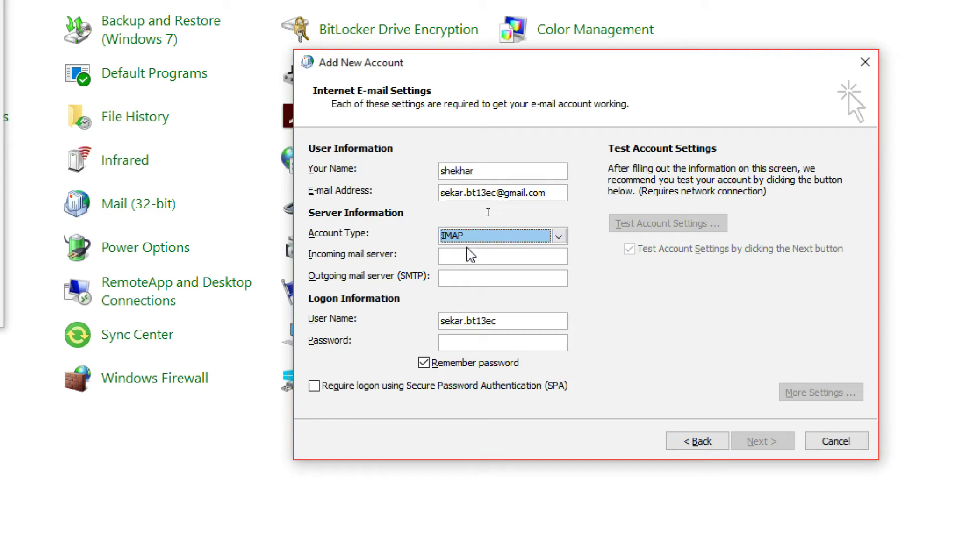
pyautogui.click(462, 257)
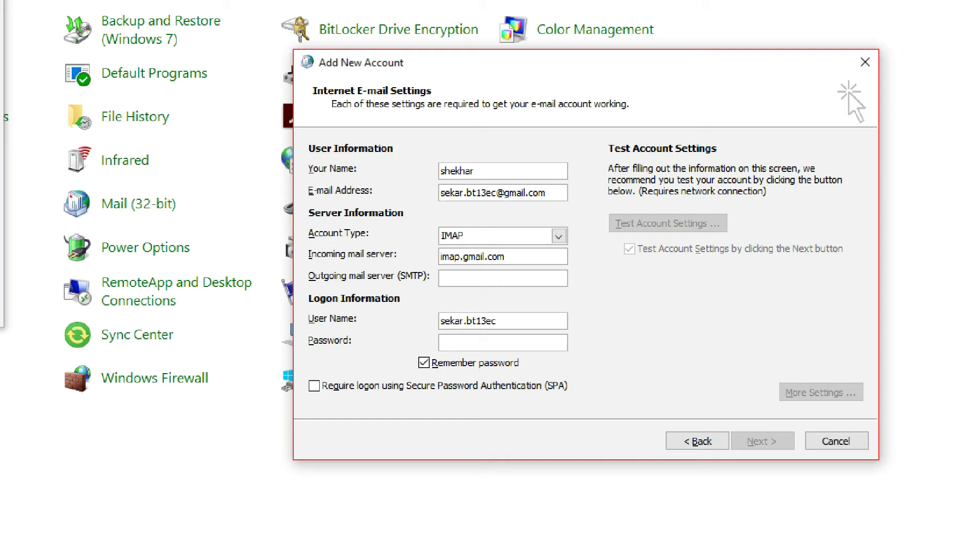
pyautogui.write('smtp.gma')
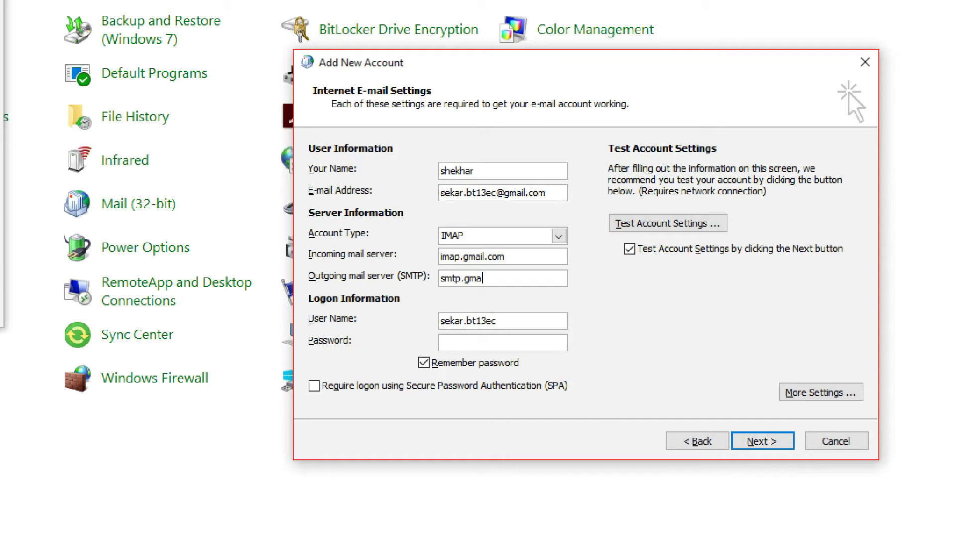
pyautogui.write('il.com')
pyautogui.click(498, 342)
pyautogui.write('**')
# In More Settings, require authentication for the outgoing SMTP server
pyautogui.click(792, 398)
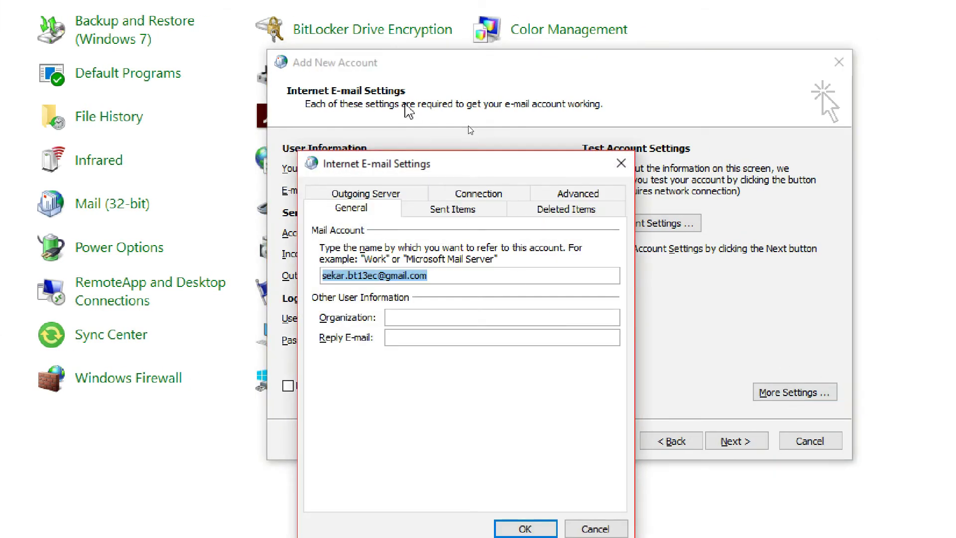
pyautogui.moveTo(500, 173); pyautogui.dragTo(487, 88)
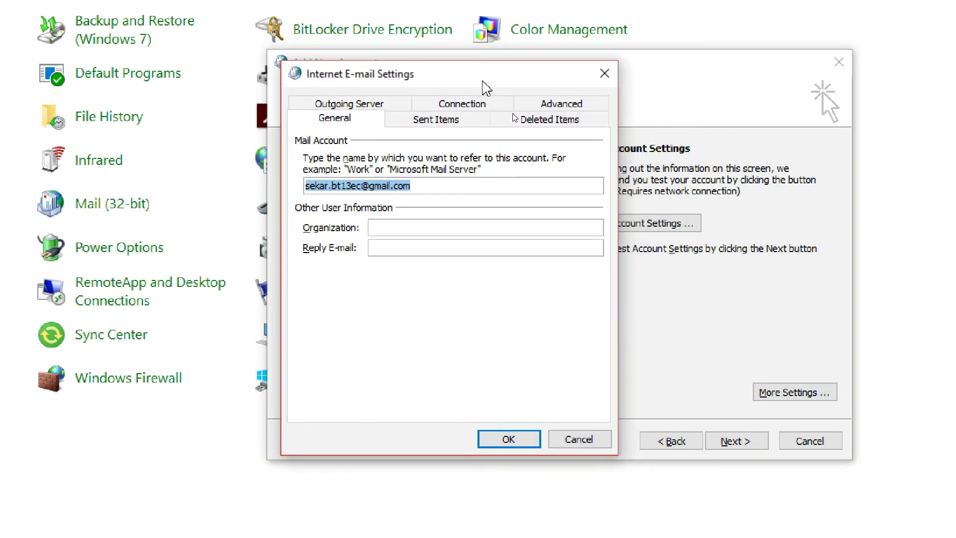
pyautogui.click(345, 103)
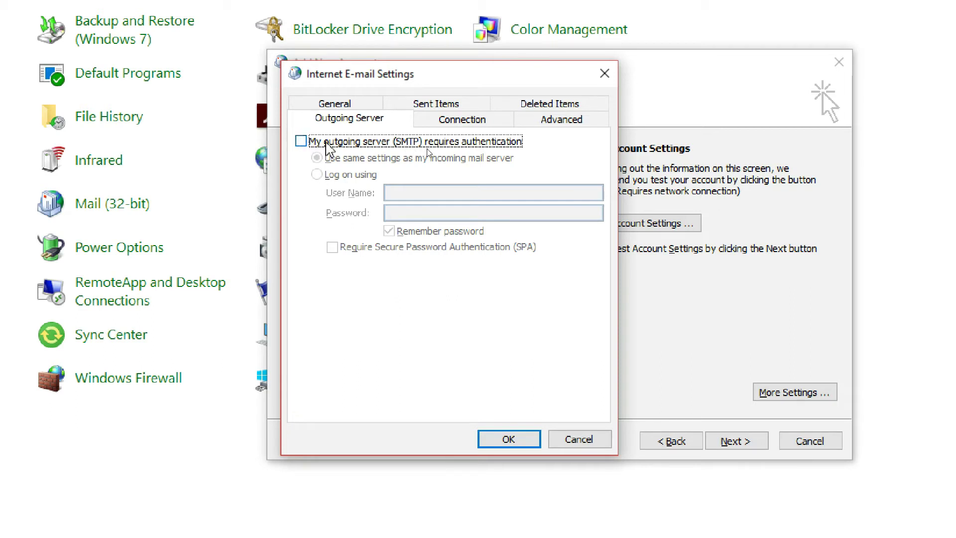
pyautogui.click(304, 142)
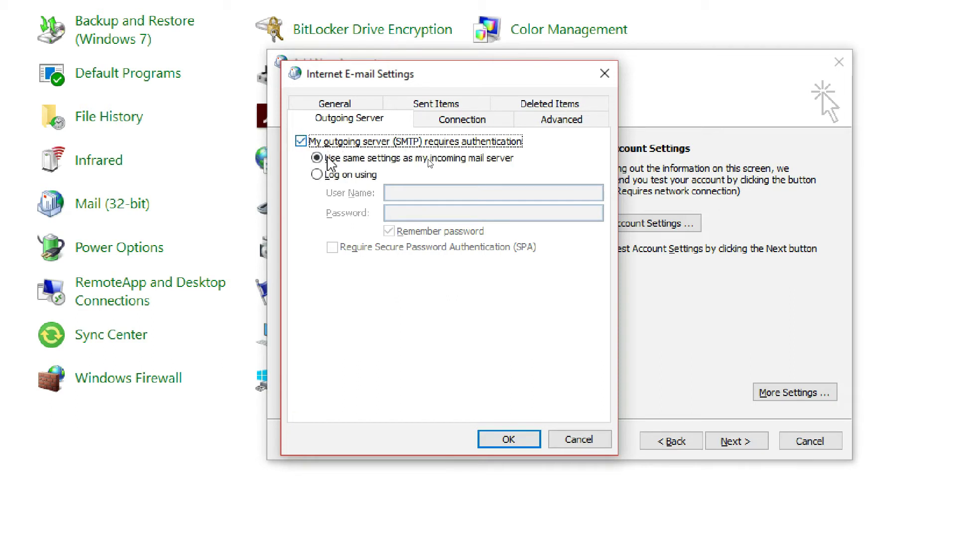
# Set incoming IMAP port 993 and outgoing SMTP port 465, both using SSL
pyautogui.click(541, 122)
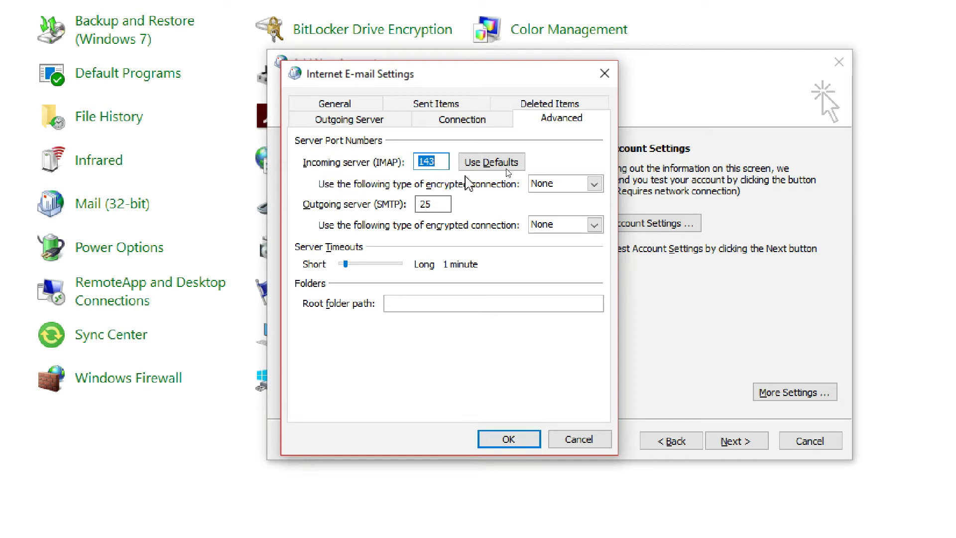
pyautogui.click(592, 183)
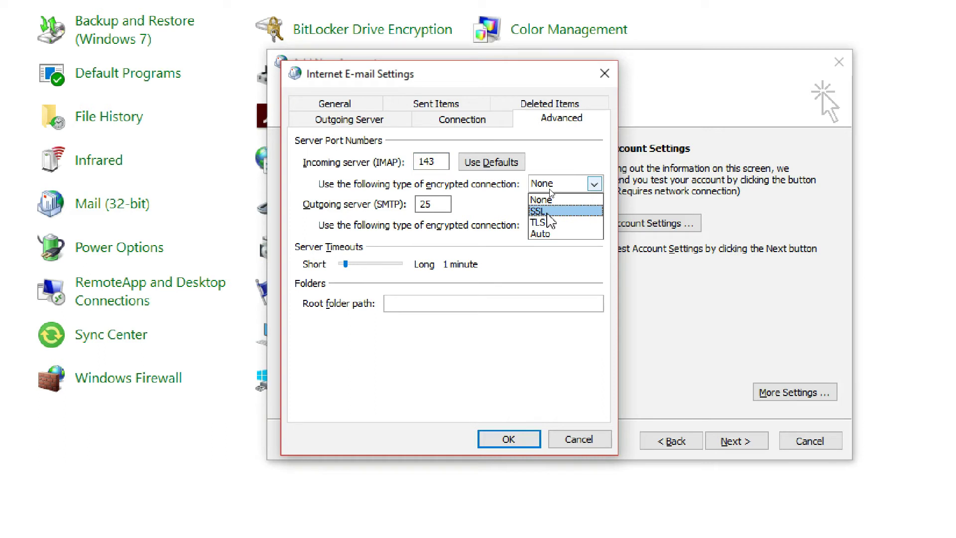
pyautogui.doubleClick(431, 163)
pyautogui.click(438, 162)
pyautogui.click(445, 204)
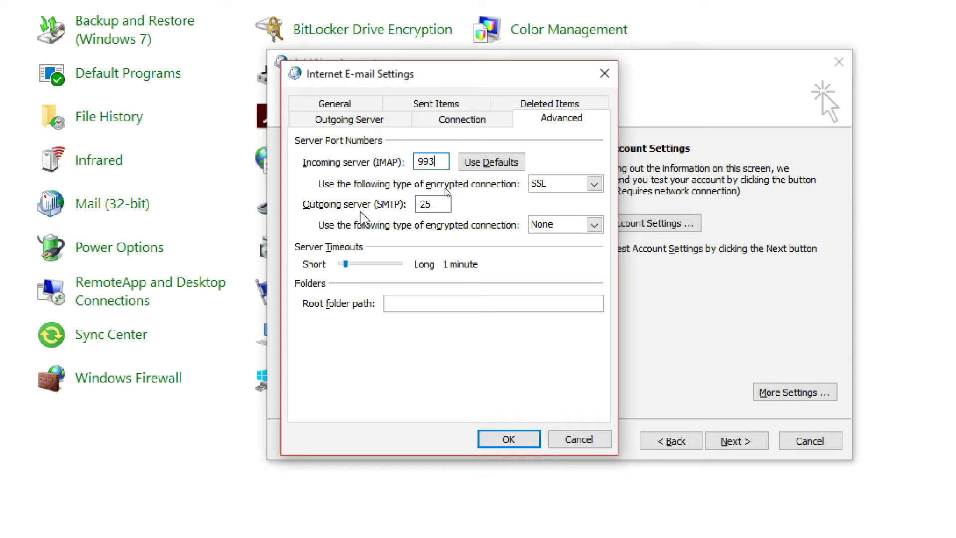
pyautogui.doubleClick(436, 204)
pyautogui.click(435, 204)
pyautogui.doubleClick(435, 204)
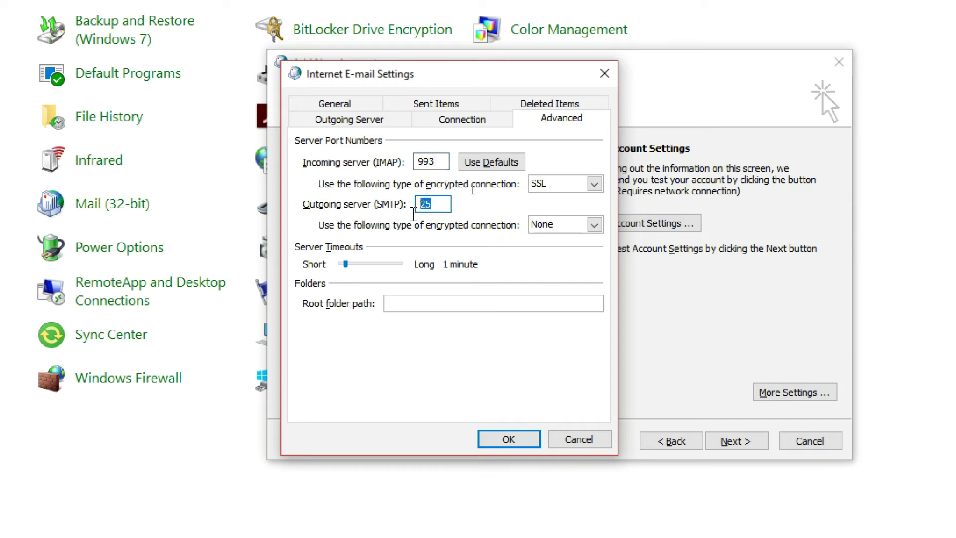
pyautogui.click(565, 224)
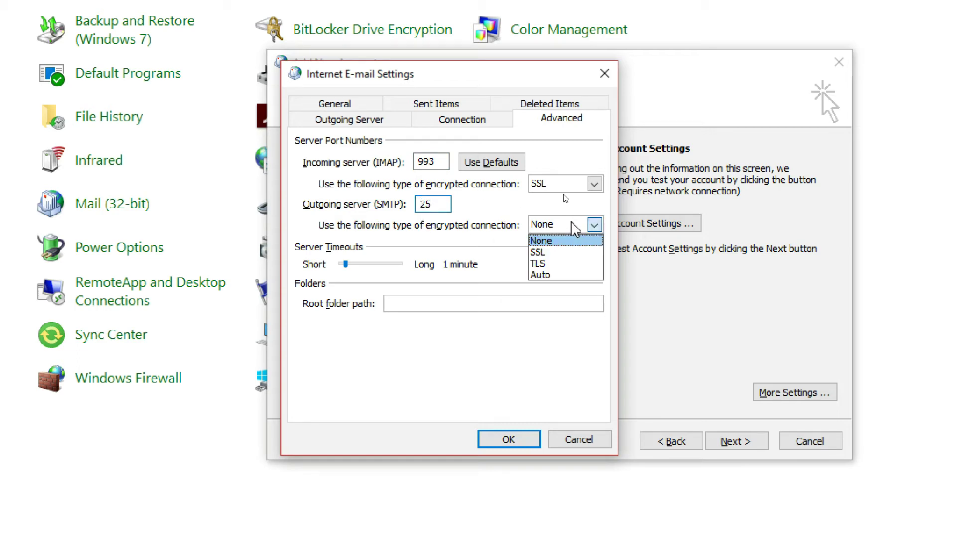
pyautogui.click(556, 256)
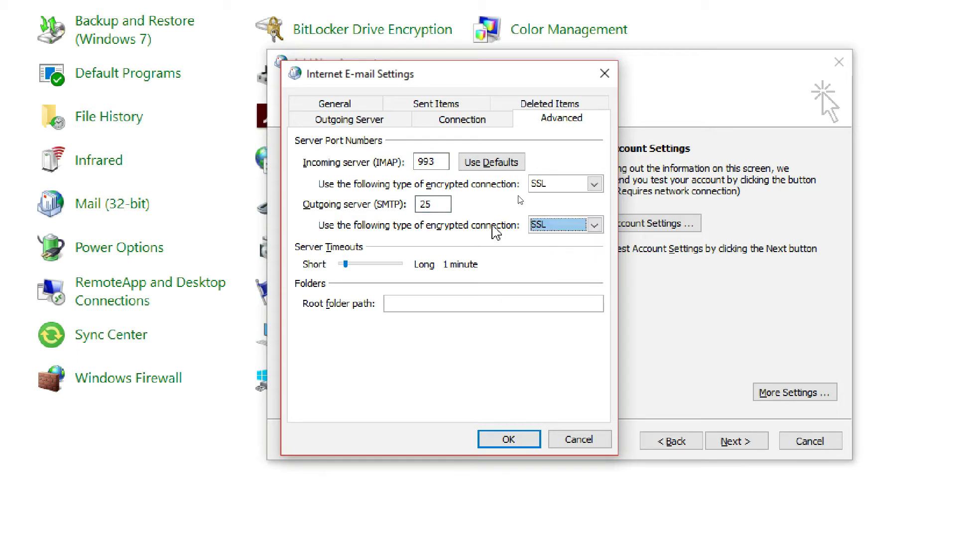
pyautogui.doubleClick(429, 204)
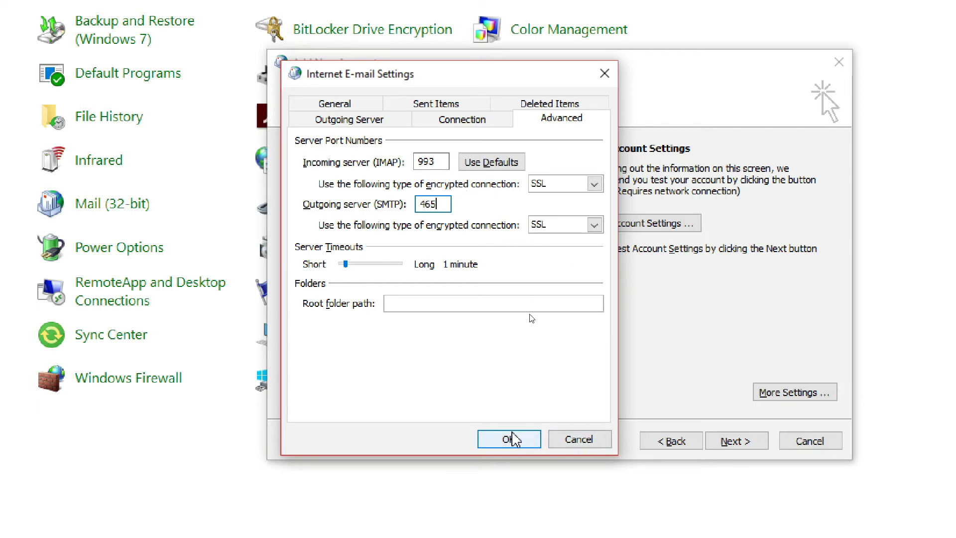
pyautogui.click(513, 439)
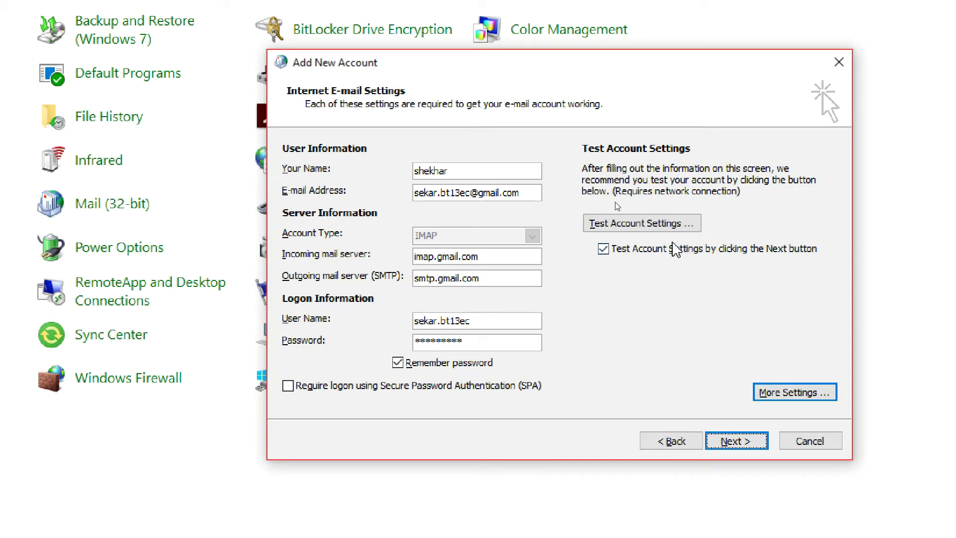
# Test the account settings until IMAP logon and test message pass, reaching Congratulations
pyautogui.click(638, 232)
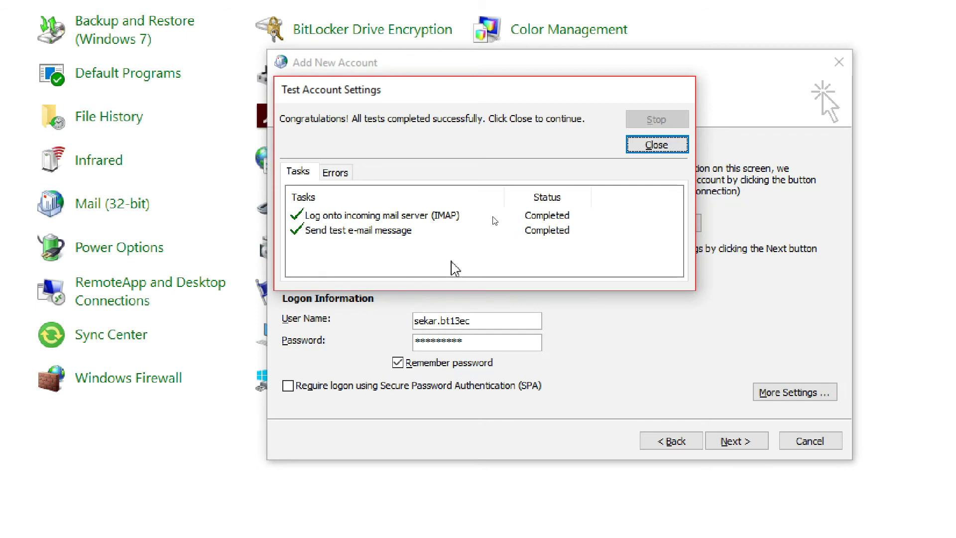
pyautogui.click(657, 146)
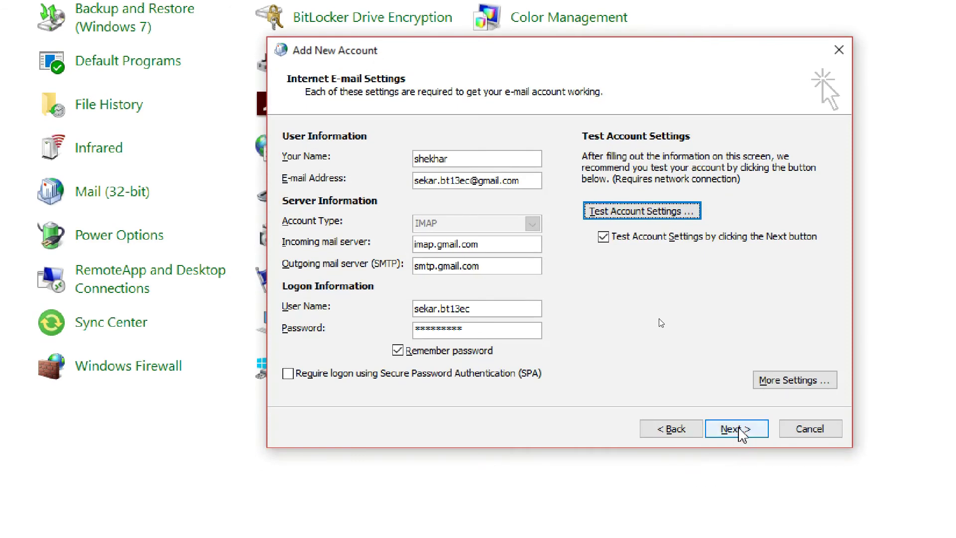
pyautogui.click(736, 428)
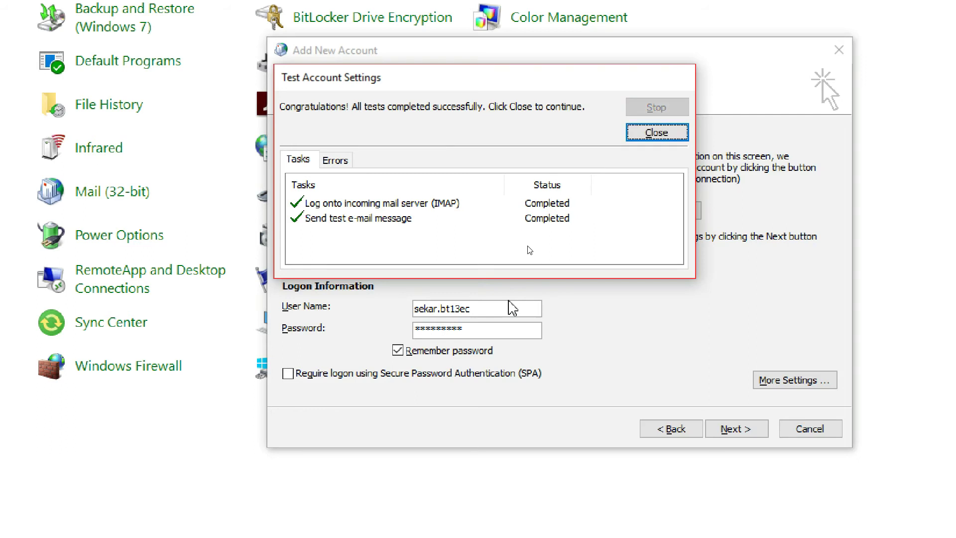
pyautogui.click(641, 135)
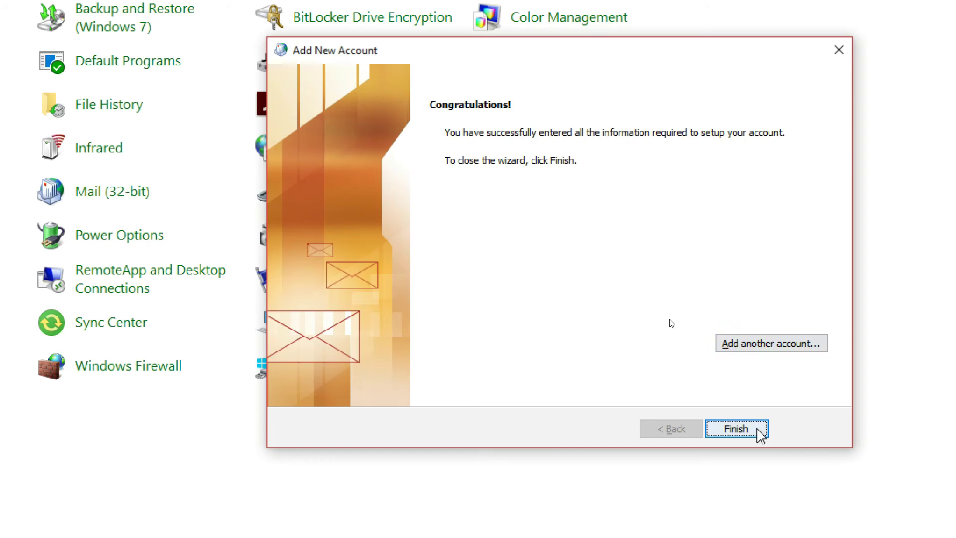
# Finish the account wizard, then apply and close the Mail profiles dialog
pyautogui.click(736, 428)
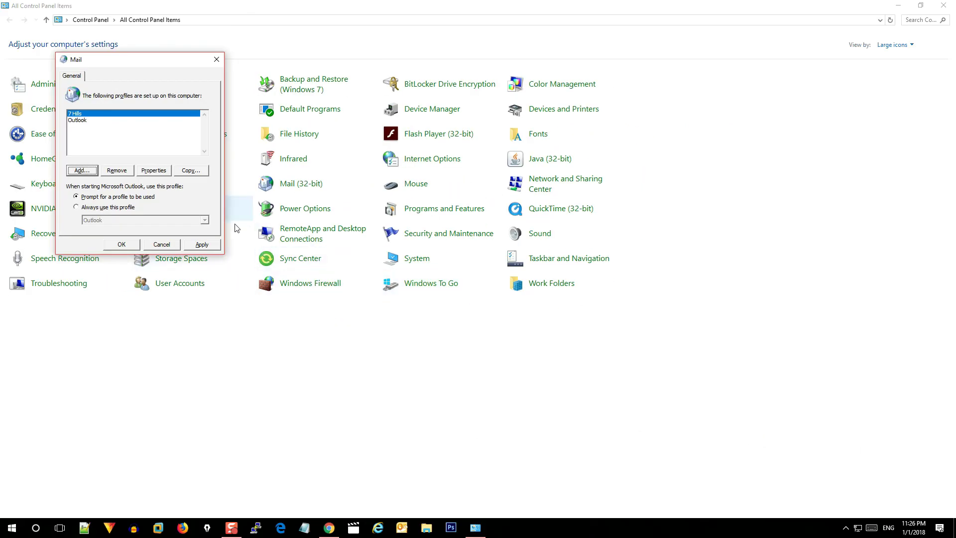
pyautogui.click(197, 246)
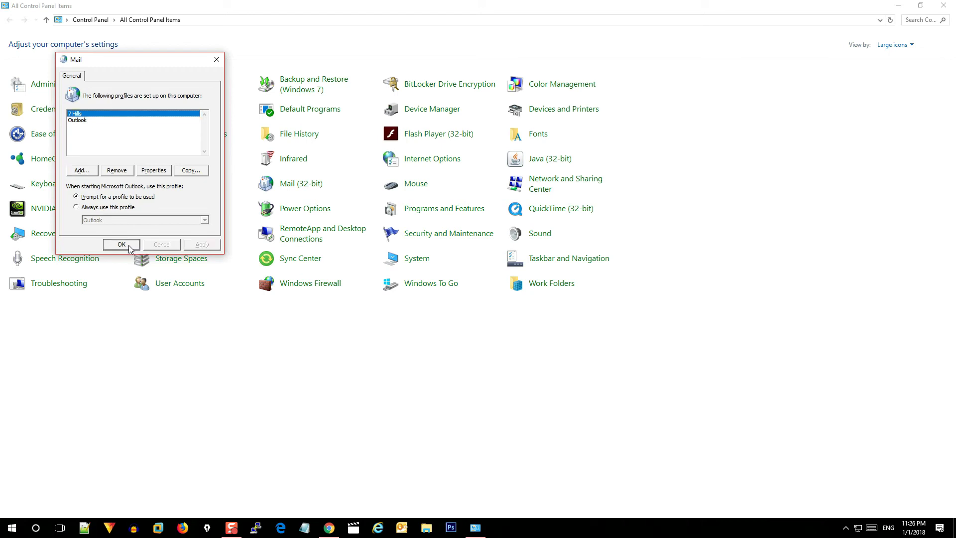
pyautogui.click(130, 247)
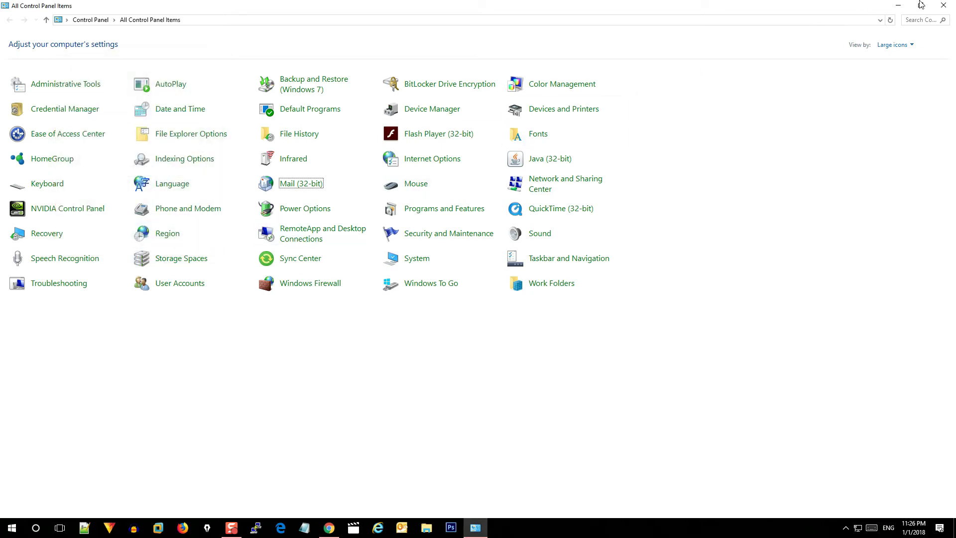
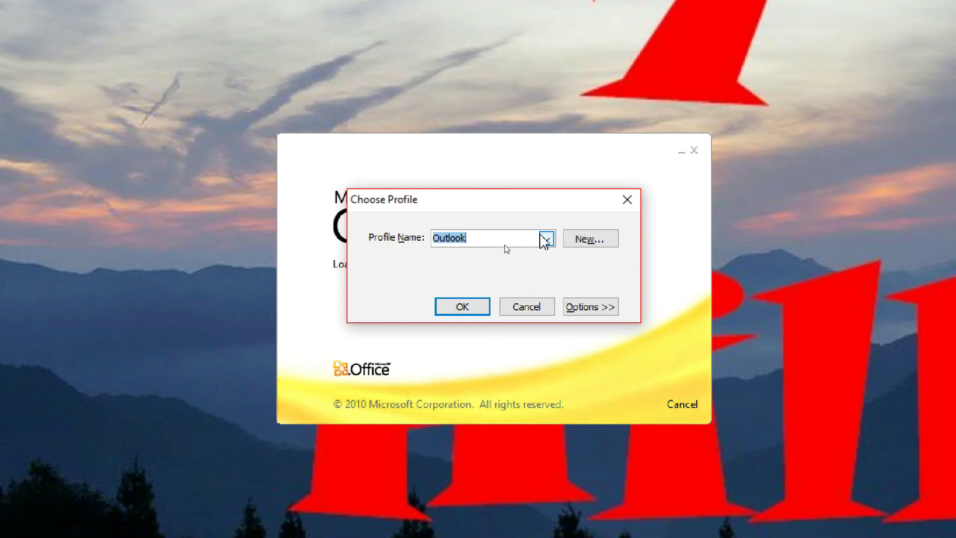
# Start Outlook with the 7 Hills profile chosen in the Choose Profile dialog
pyautogui.click(546, 239)
pyautogui.click(451, 250)
pyautogui.click(463, 312)
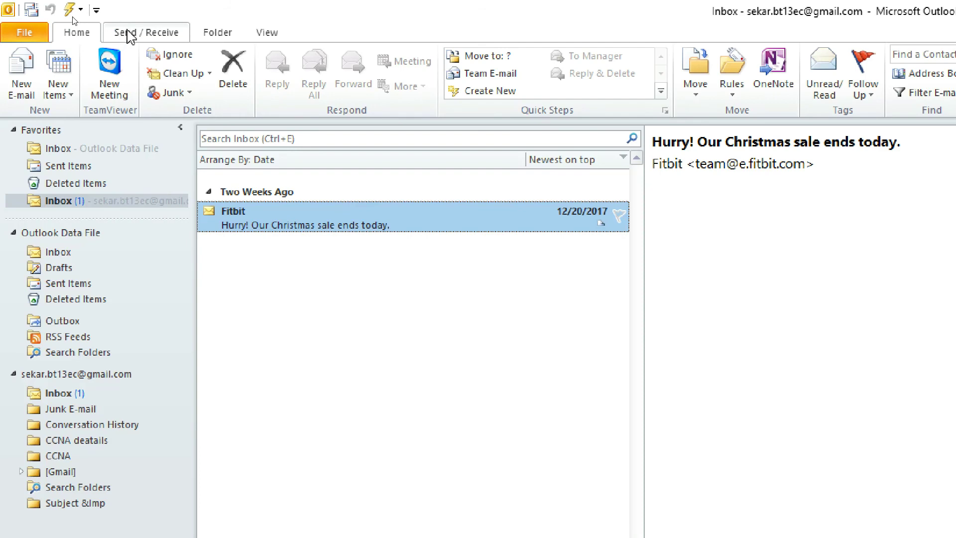
# Run Send/Receive from the Send / Receive tab to download the Gmail inbox messages
pyautogui.click(125, 33)
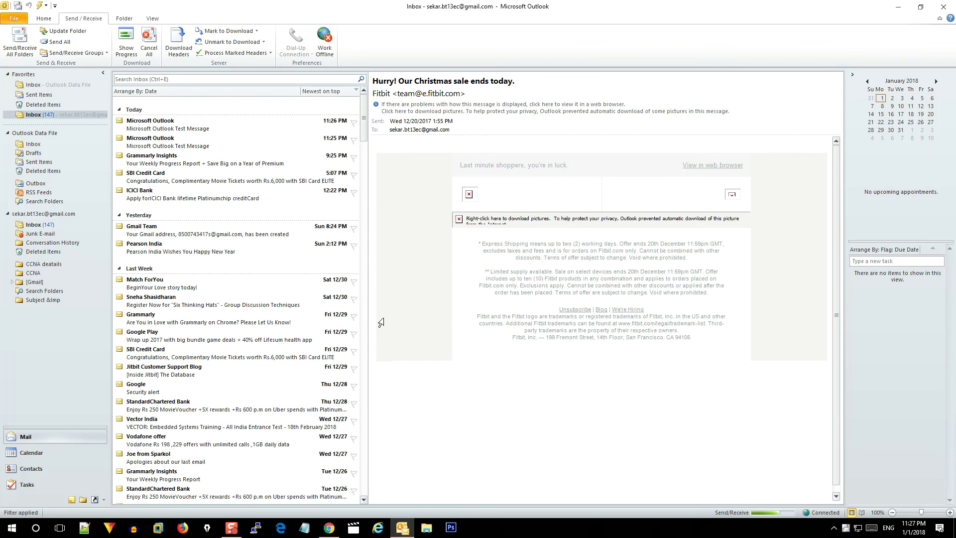
pyautogui.hotkey('alt', 'Tab')
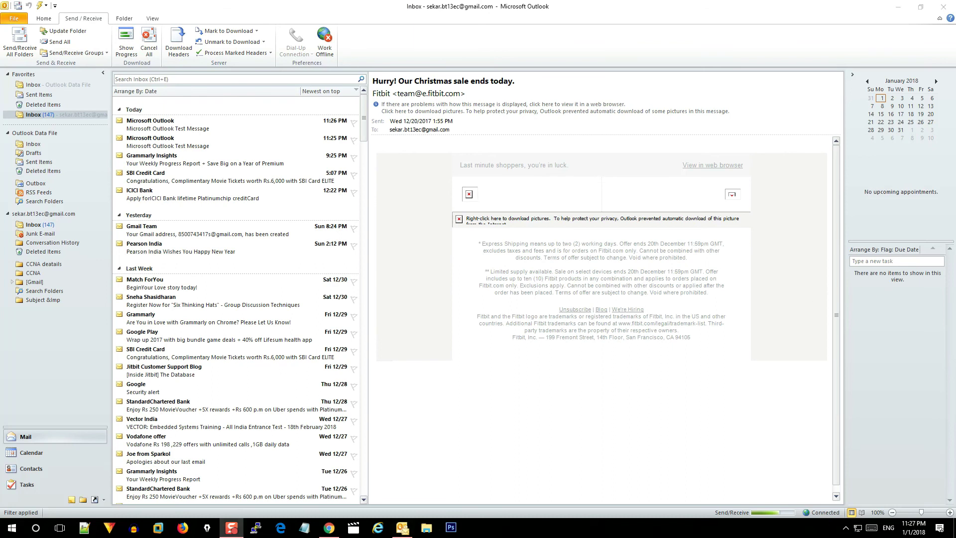